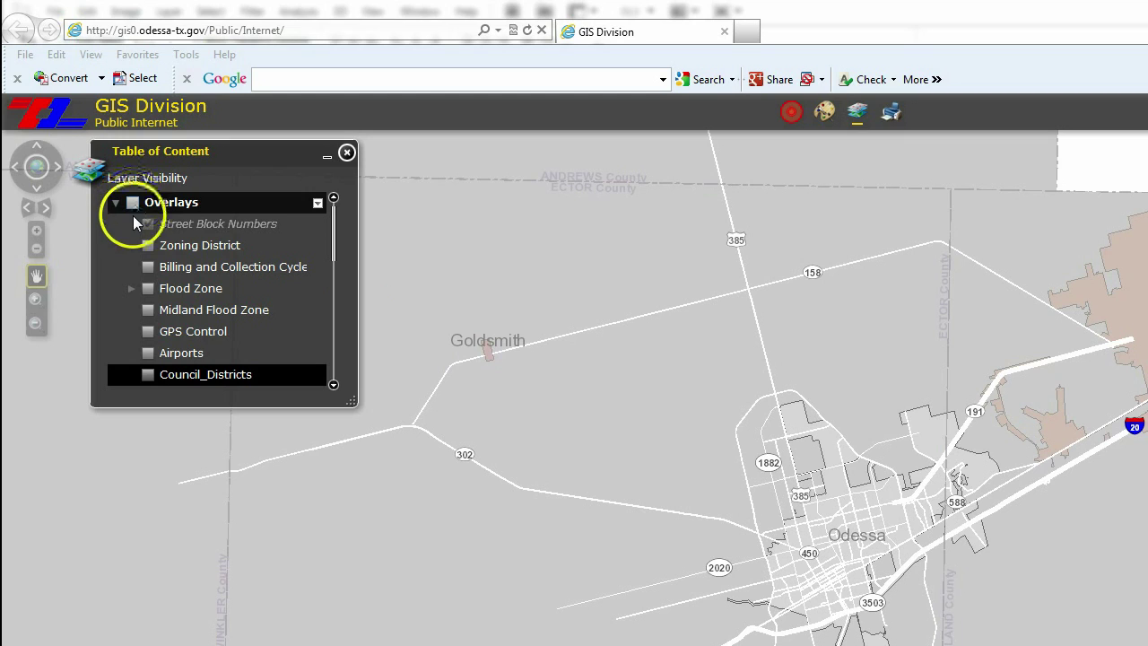
- Turn on the Overlays group and the Council_Districts layer in the Table of Content
{"action": "left_click", "coordinate": [148, 267]}
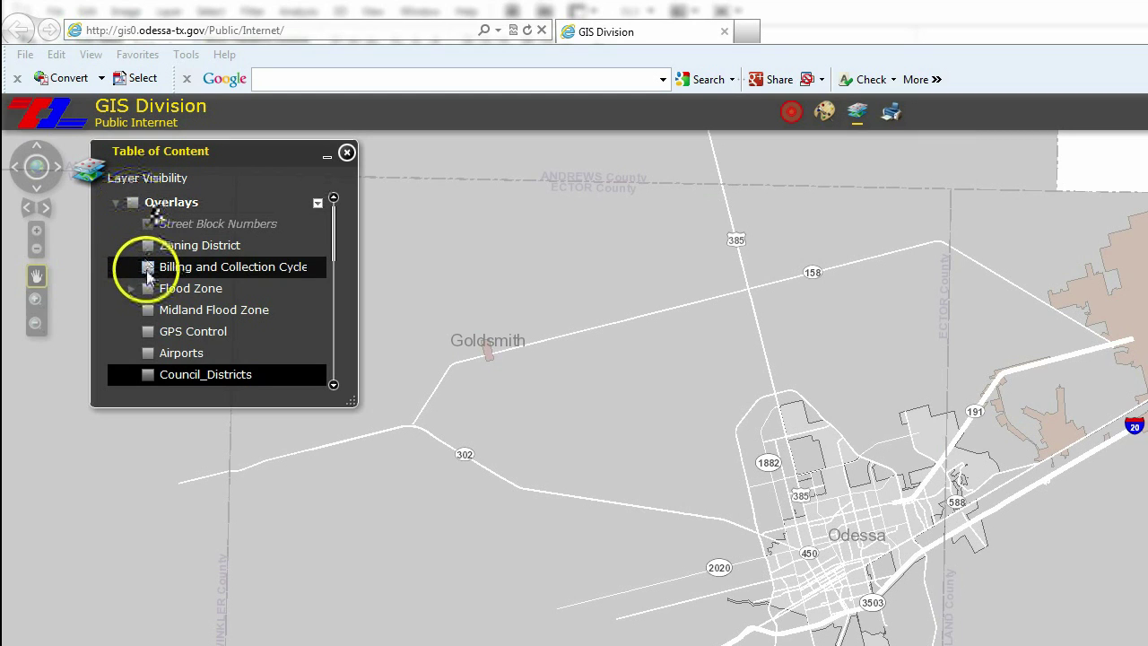
{"action": "left_click", "coordinate": [131, 204]}
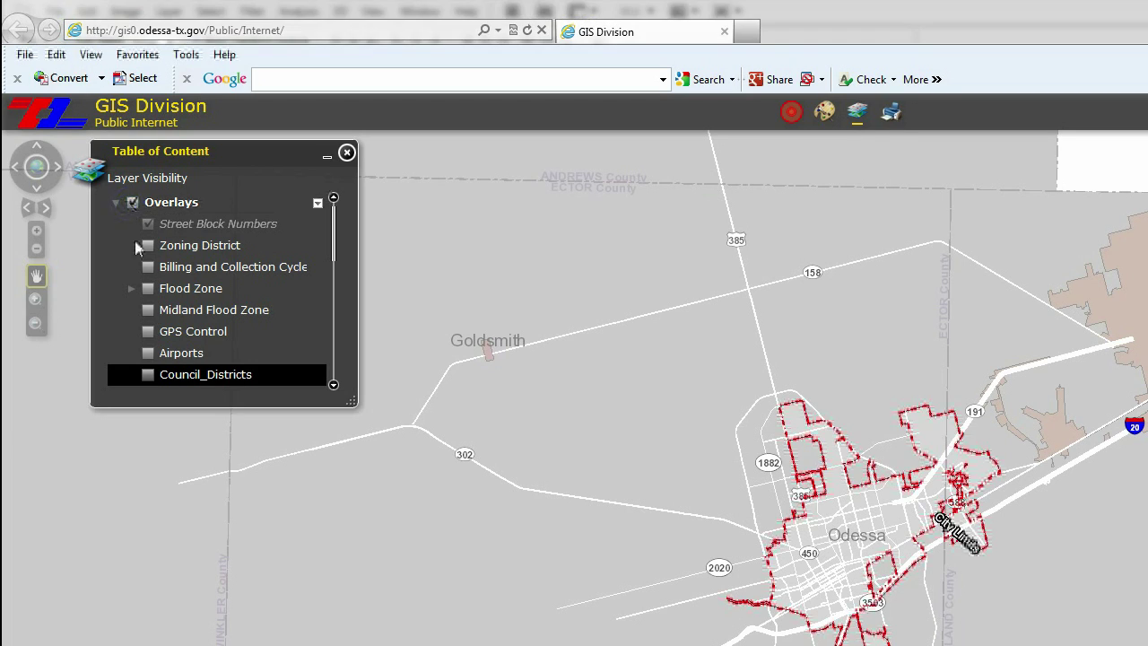
{"action": "left_click", "coordinate": [148, 376]}
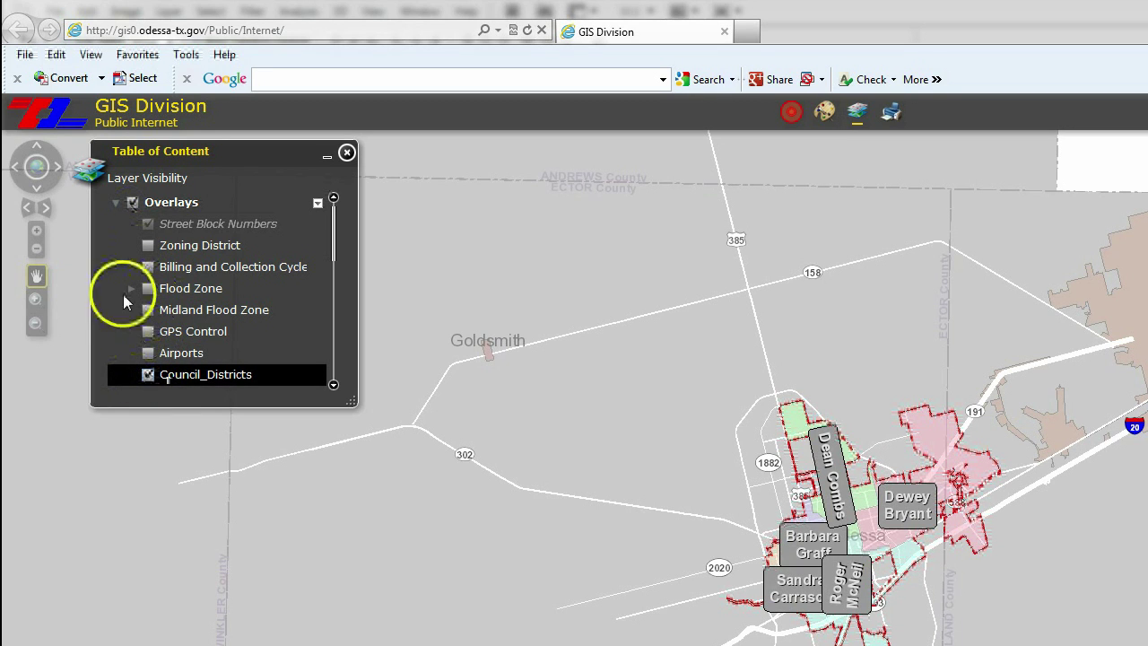
- Toggle the Overlays group off and back on to compare the map with and without districts
{"action": "left_click", "coordinate": [113, 205]}
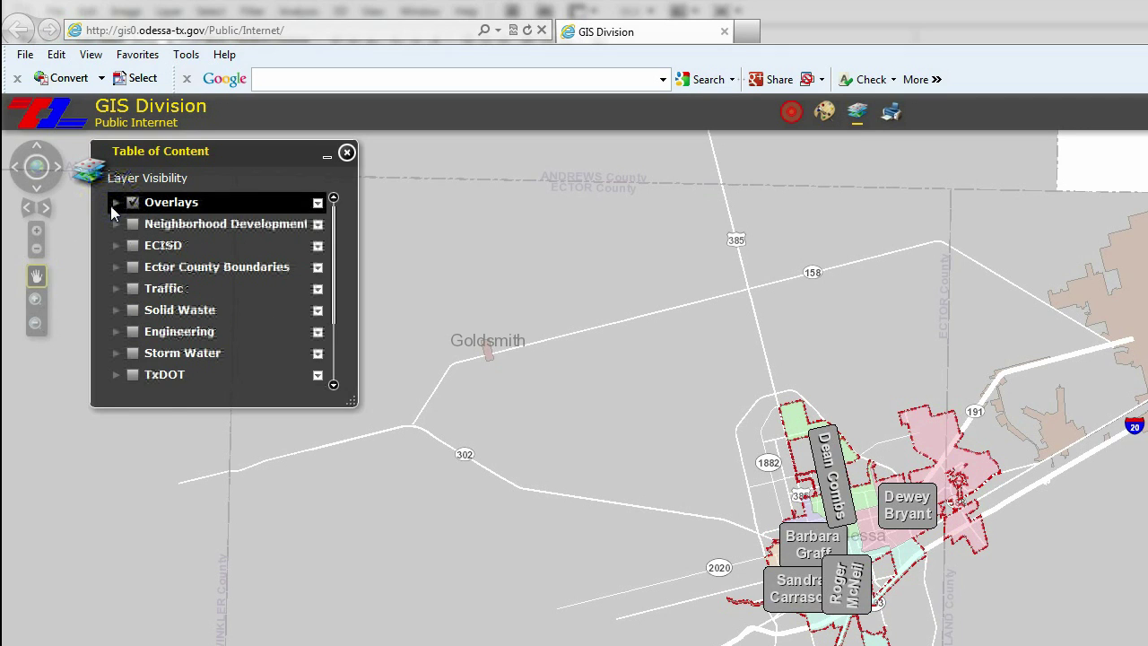
{"action": "left_click", "coordinate": [111, 205]}
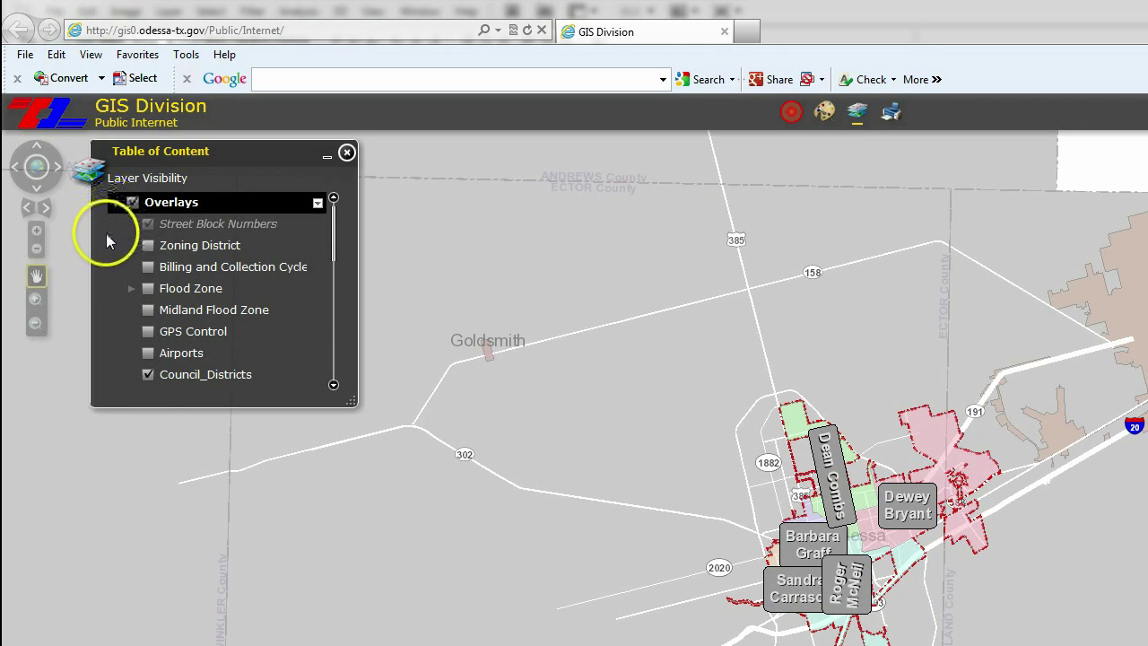
{"action": "left_click", "coordinate": [134, 224]}
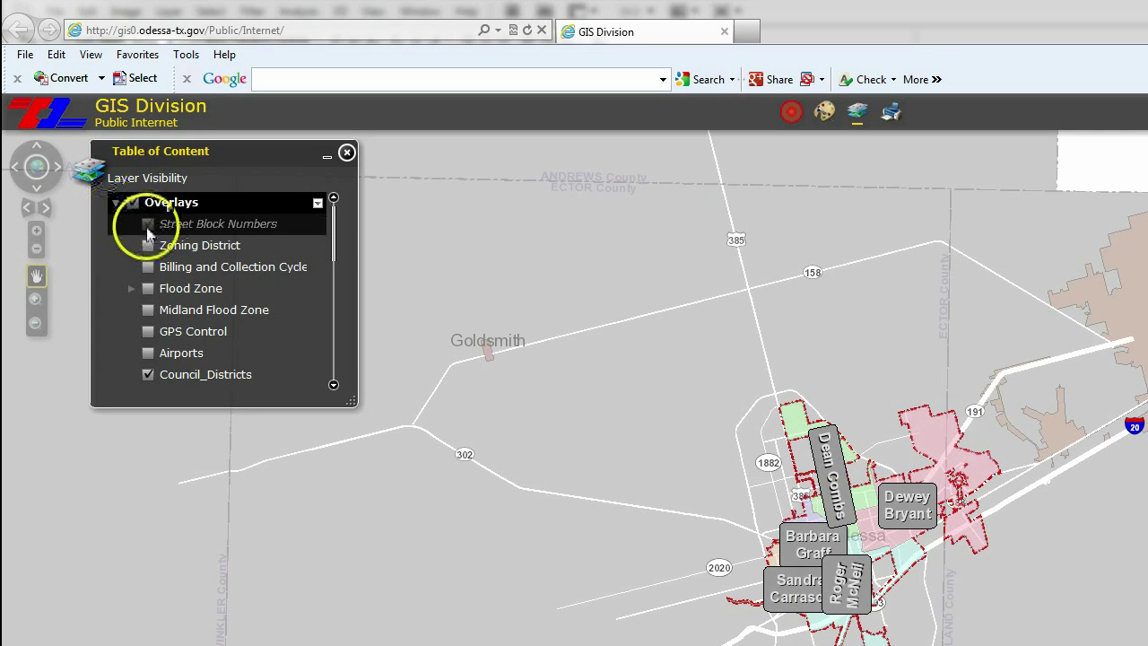
{"action": "left_click", "coordinate": [134, 204]}
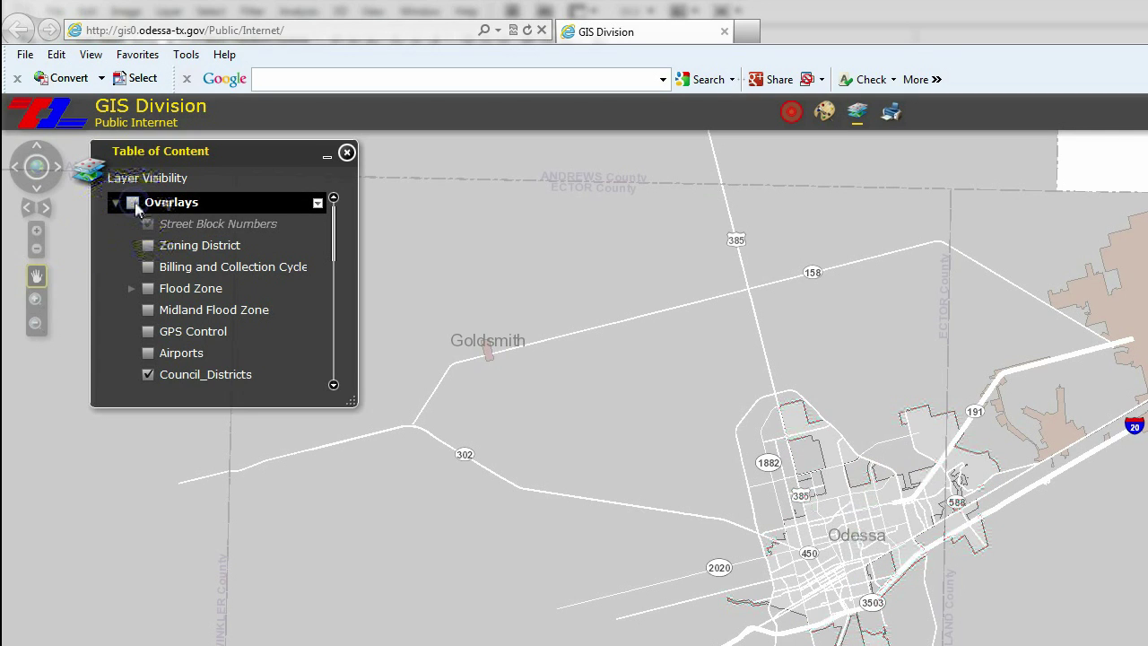
{"action": "left_click", "coordinate": [134, 203]}
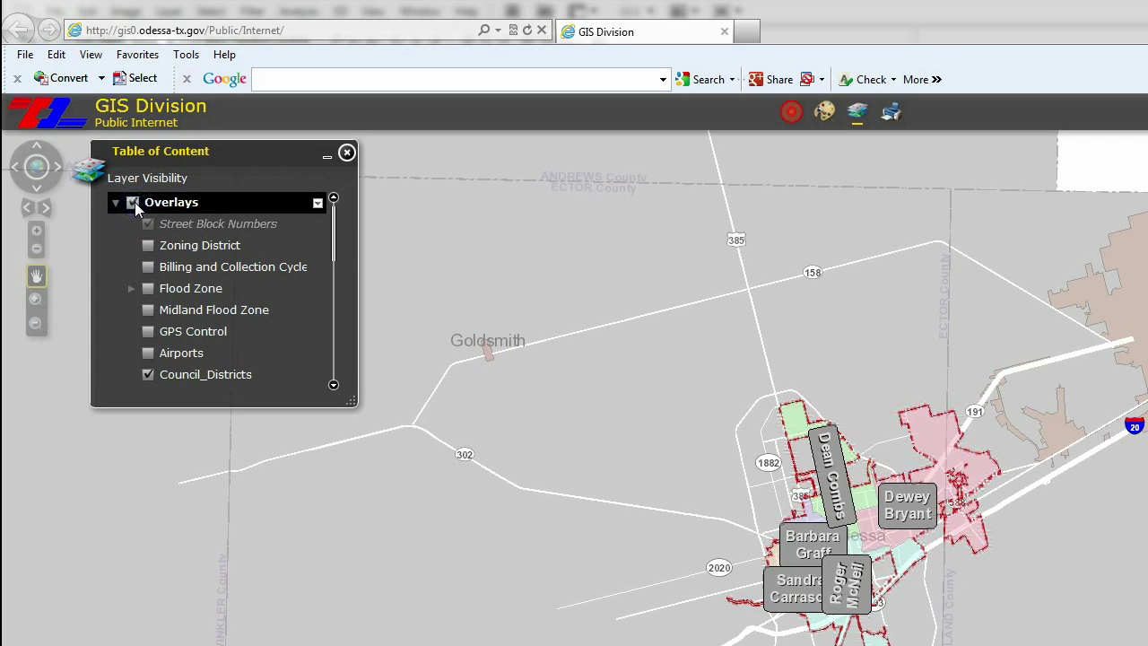
- Close and reopen the layer list, then pan north and zoom in around Odessa
{"action": "left_click", "coordinate": [345, 155]}
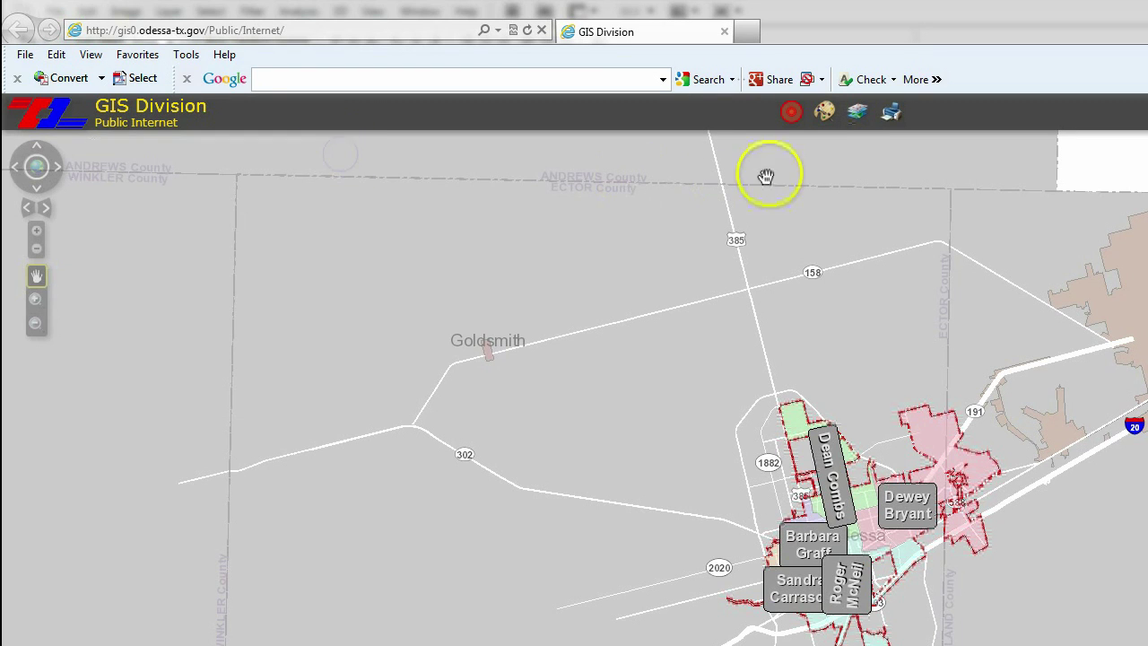
{"action": "left_click", "coordinate": [858, 122]}
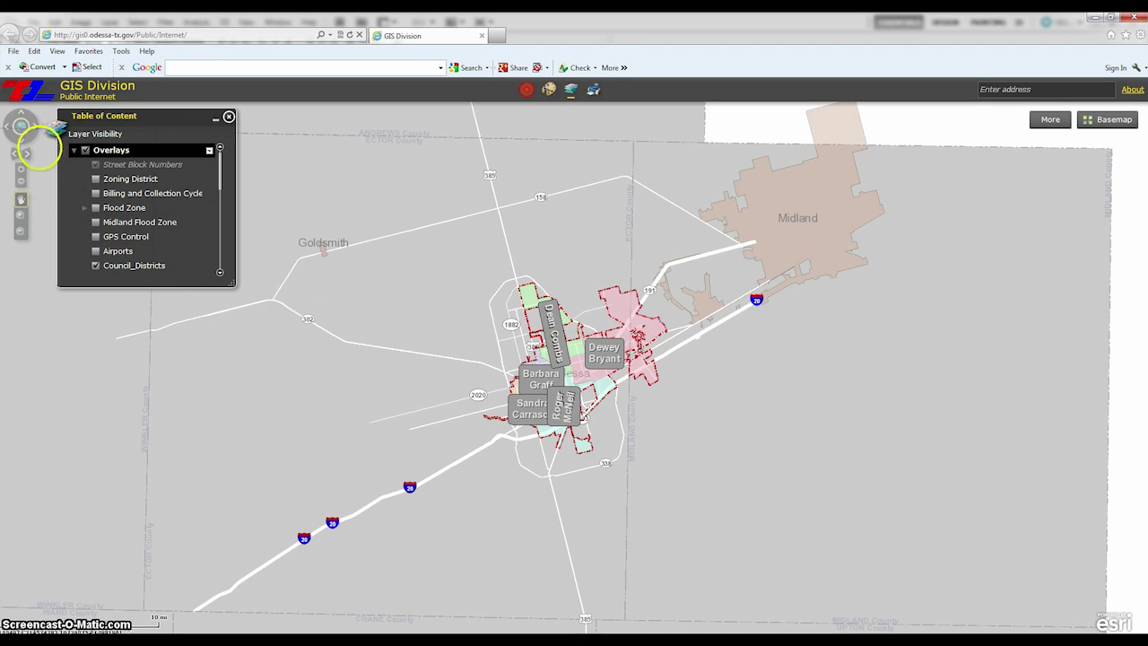
{"action": "left_click", "coordinate": [22, 116]}
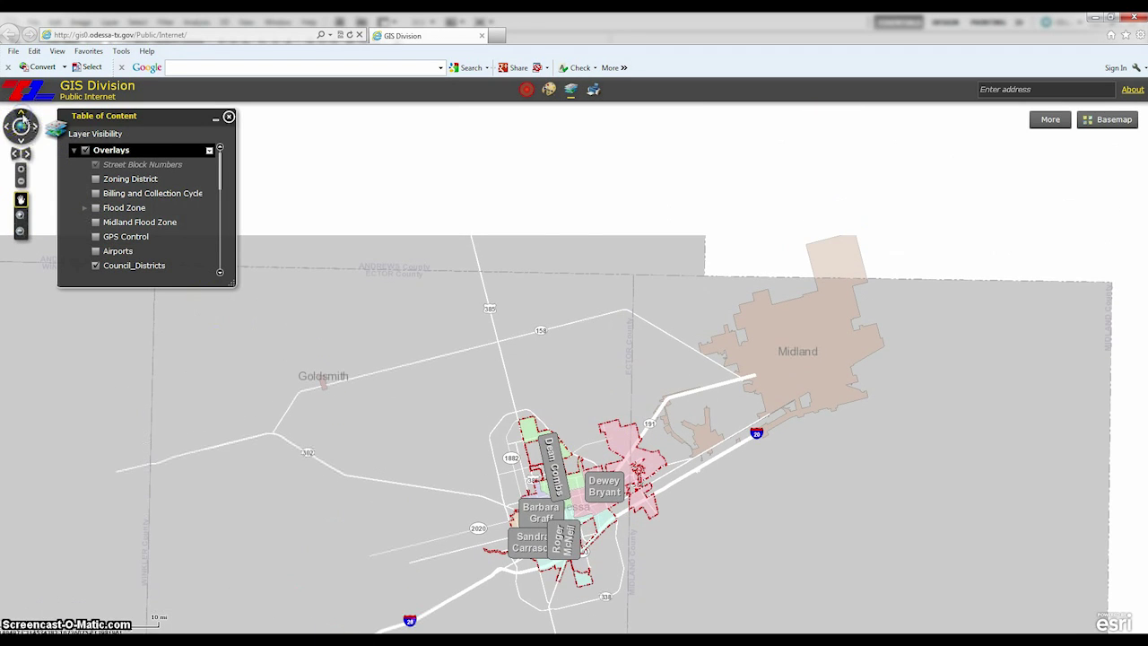
{"action": "left_click", "coordinate": [24, 139]}
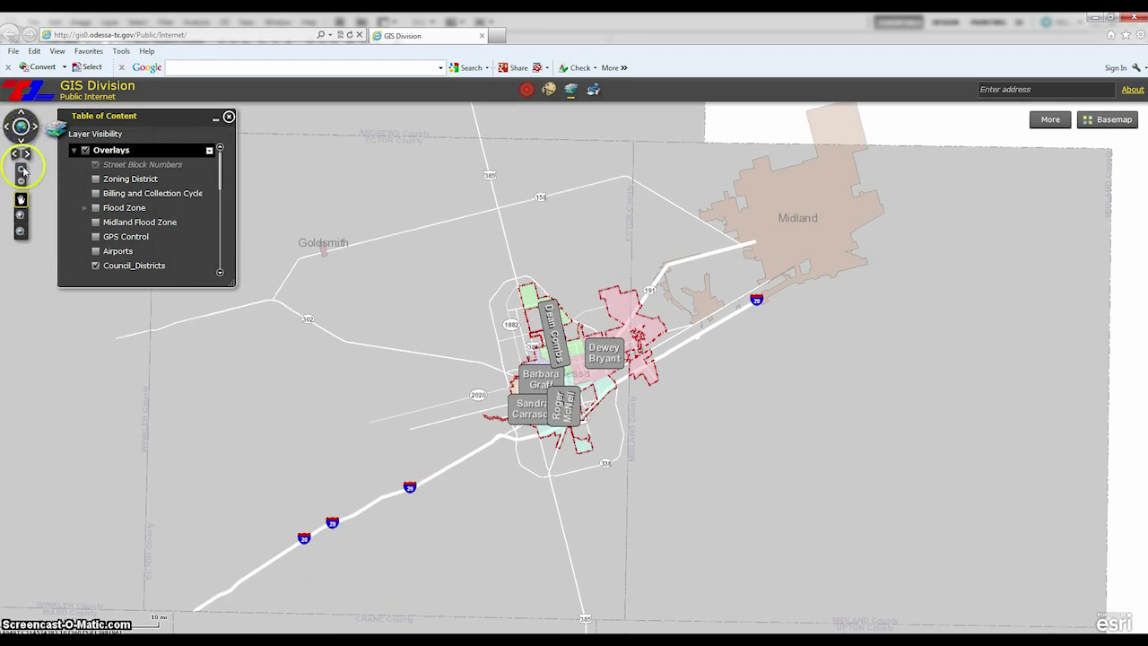
{"action": "left_click", "coordinate": [21, 168]}
{"action": "left_click", "coordinate": [22, 182]}
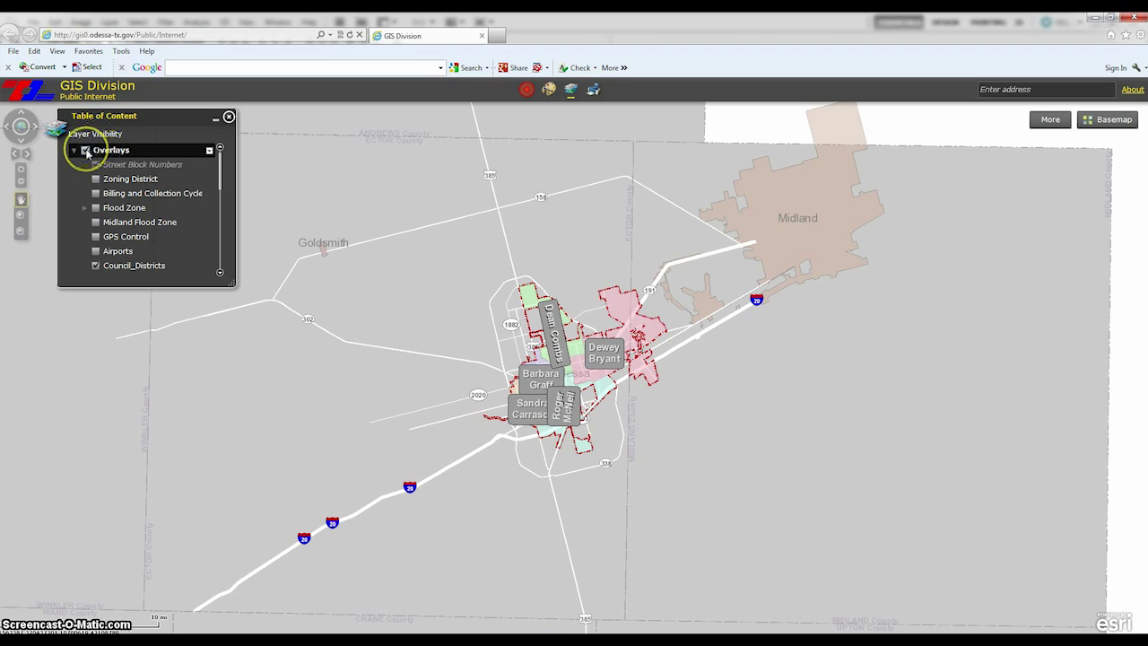
- Toggle the overlay layers off and on, then pan to recentre Odessa
{"action": "left_click", "coordinate": [86, 151]}
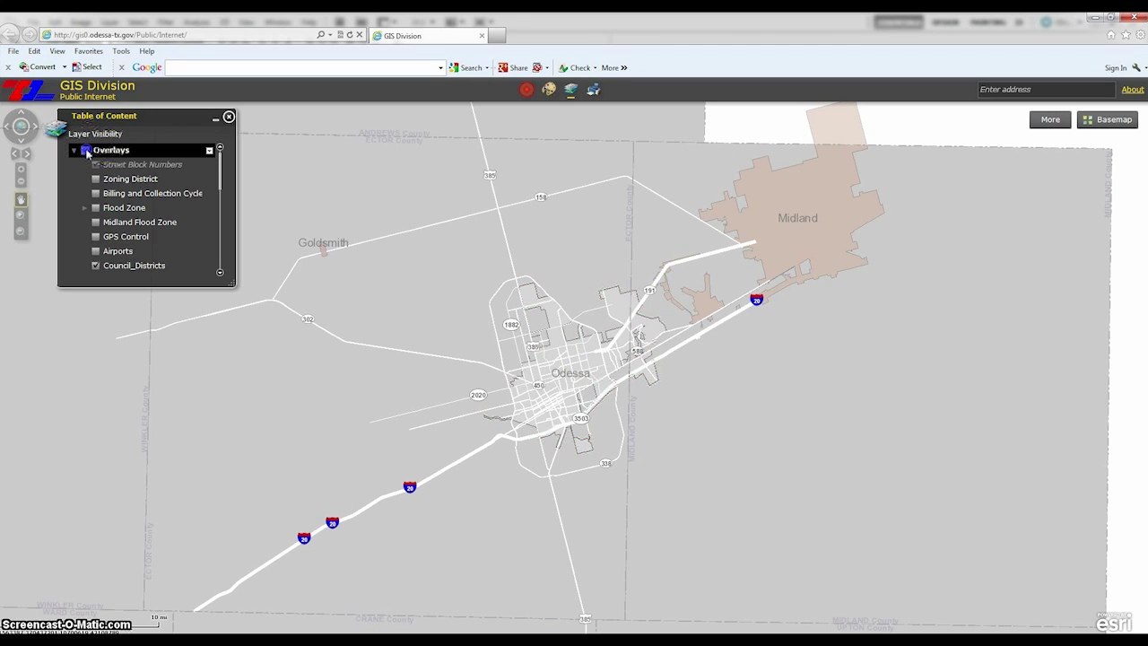
{"action": "left_click", "coordinate": [86, 151]}
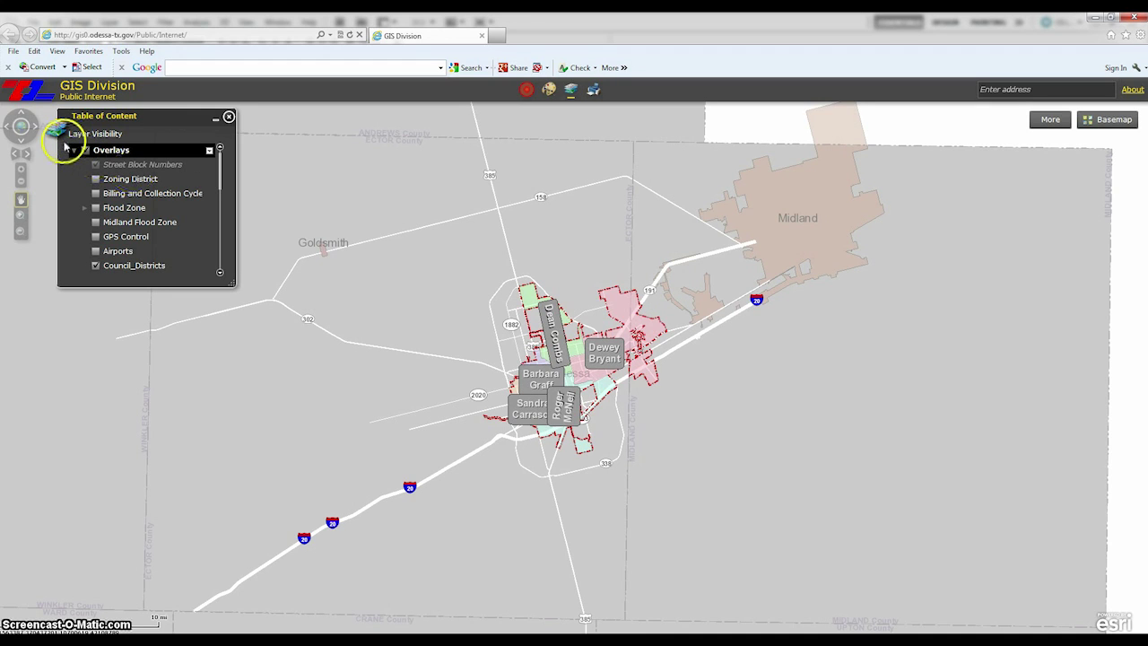
{"action": "left_click", "coordinate": [28, 130]}
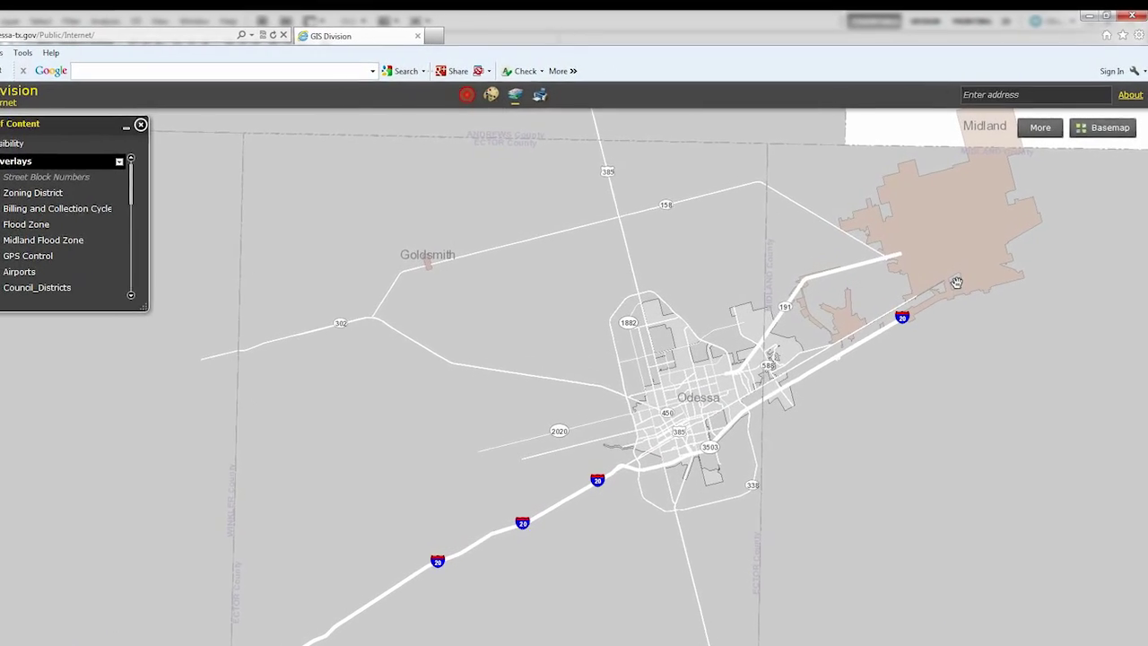
- Search for the address '411 w 8' and choose the first matching suggestion
{"action": "left_click", "coordinate": [961, 111]}
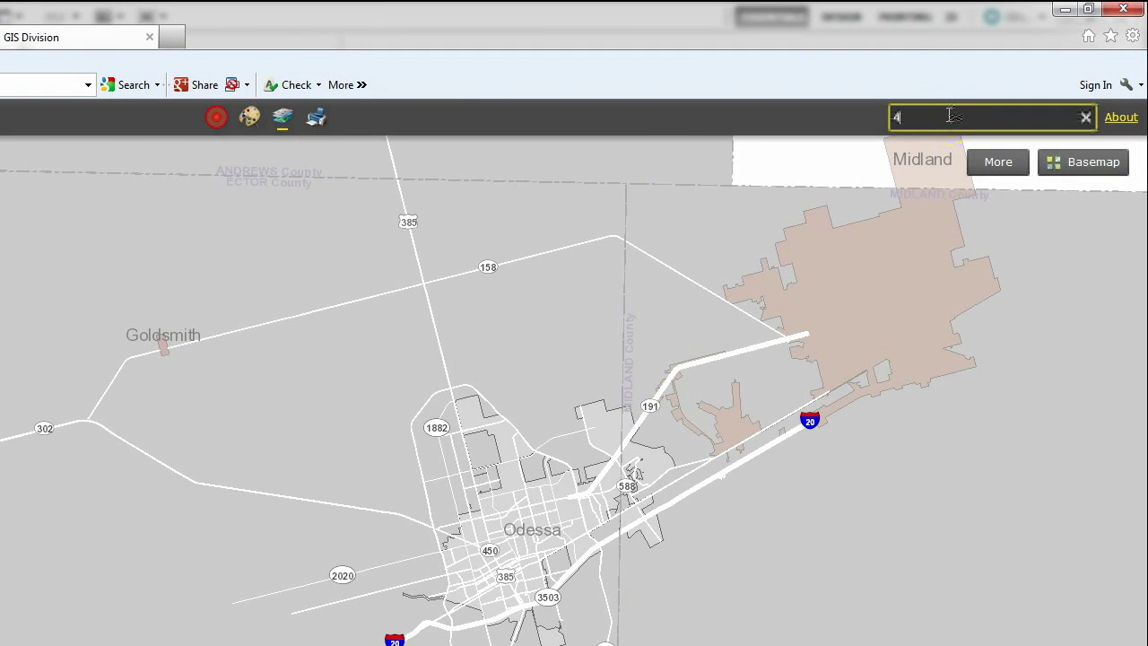
{"action": "type", "text": "411 w 8"}
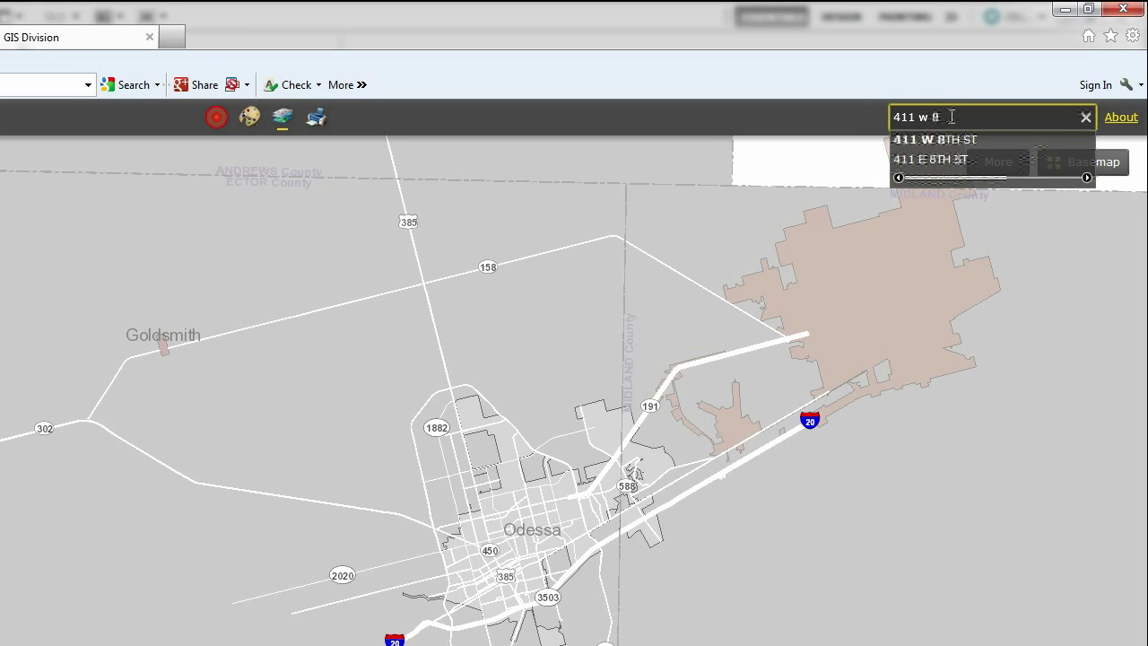
{"action": "left_click", "coordinate": [912, 139]}
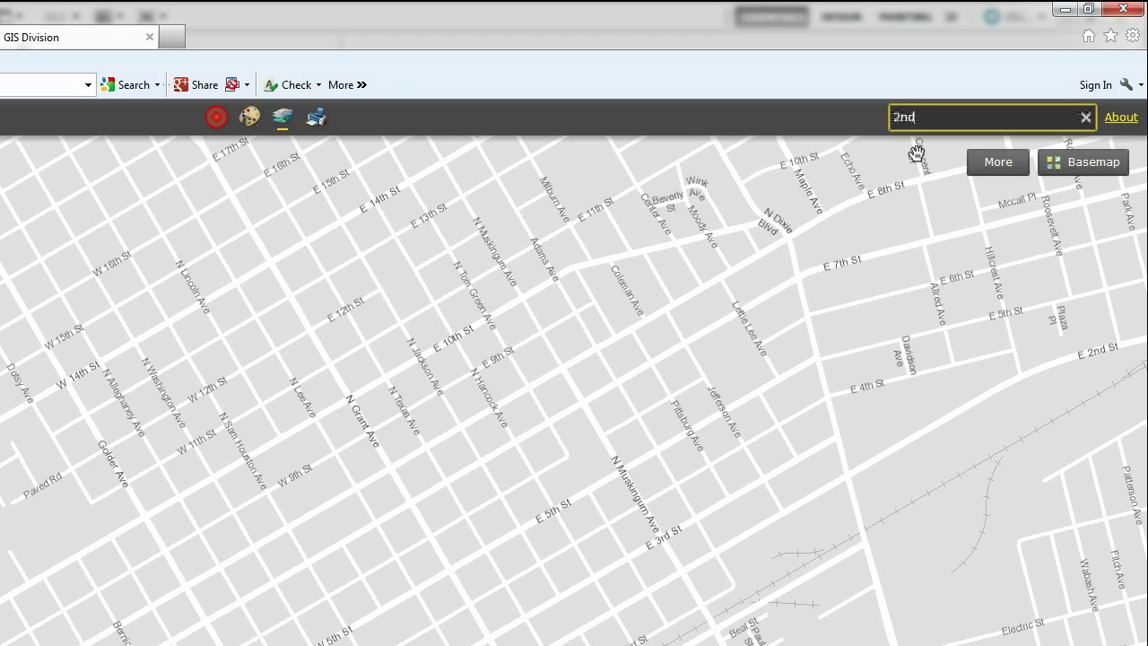
- Search 'St & Dixie' and centre the map on the E 2ND ST & N DIXIE BLVD intersection
{"action": "type", "text": "St"}
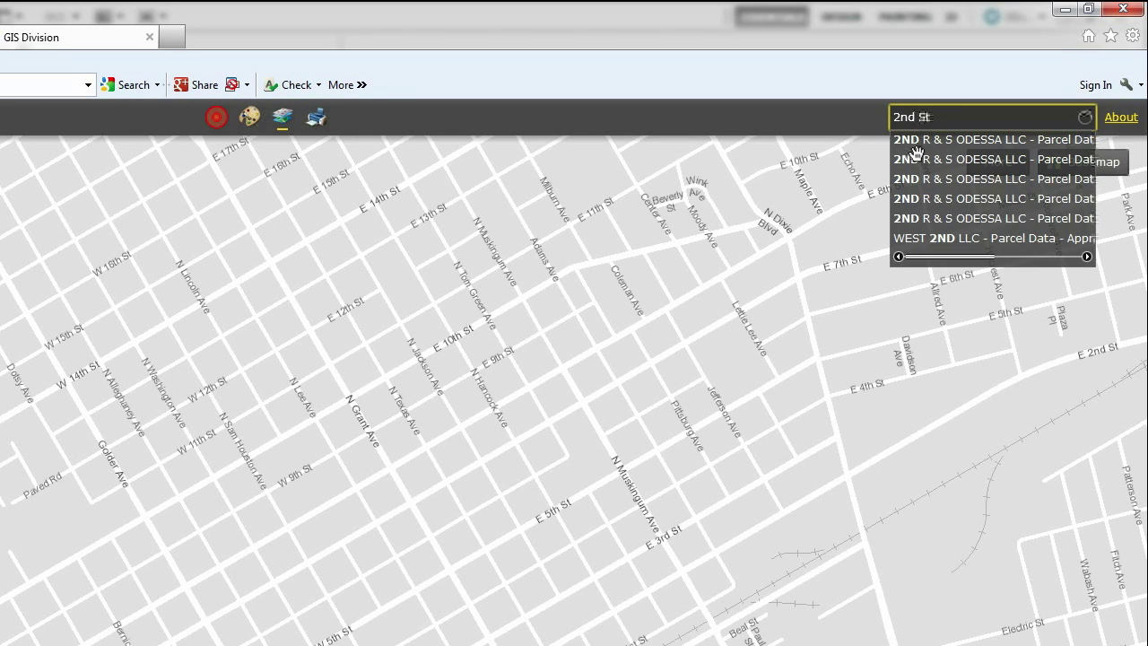
{"action": "type", "text": " & Dixie"}
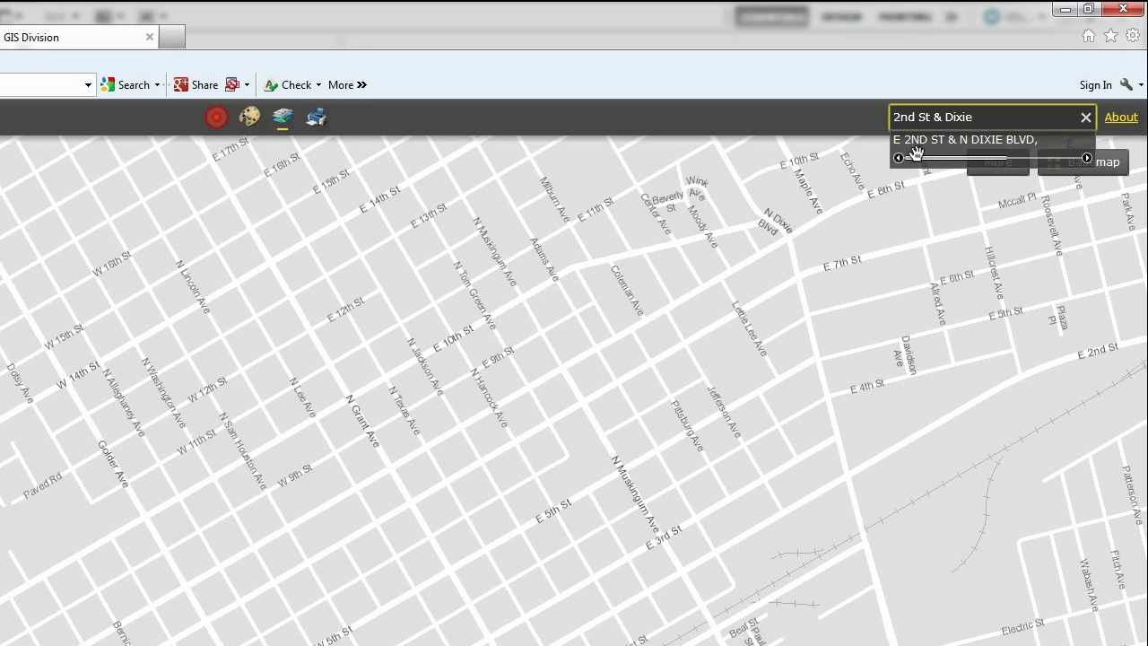
{"action": "left_click", "coordinate": [920, 145]}
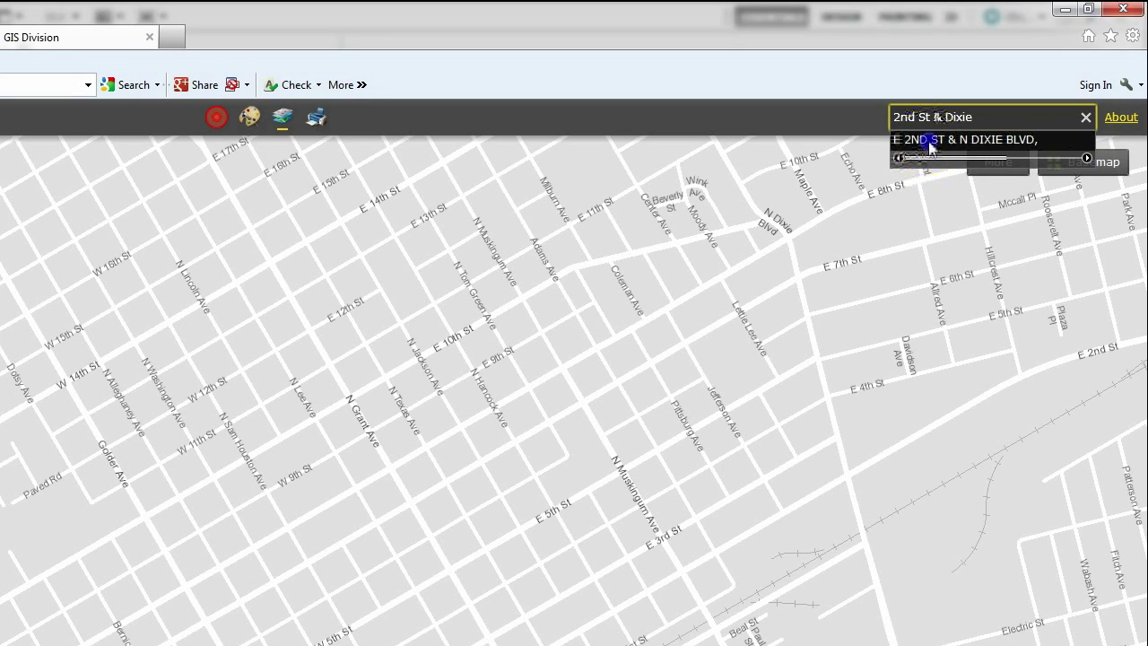
{"action": "left_click", "coordinate": [930, 148]}
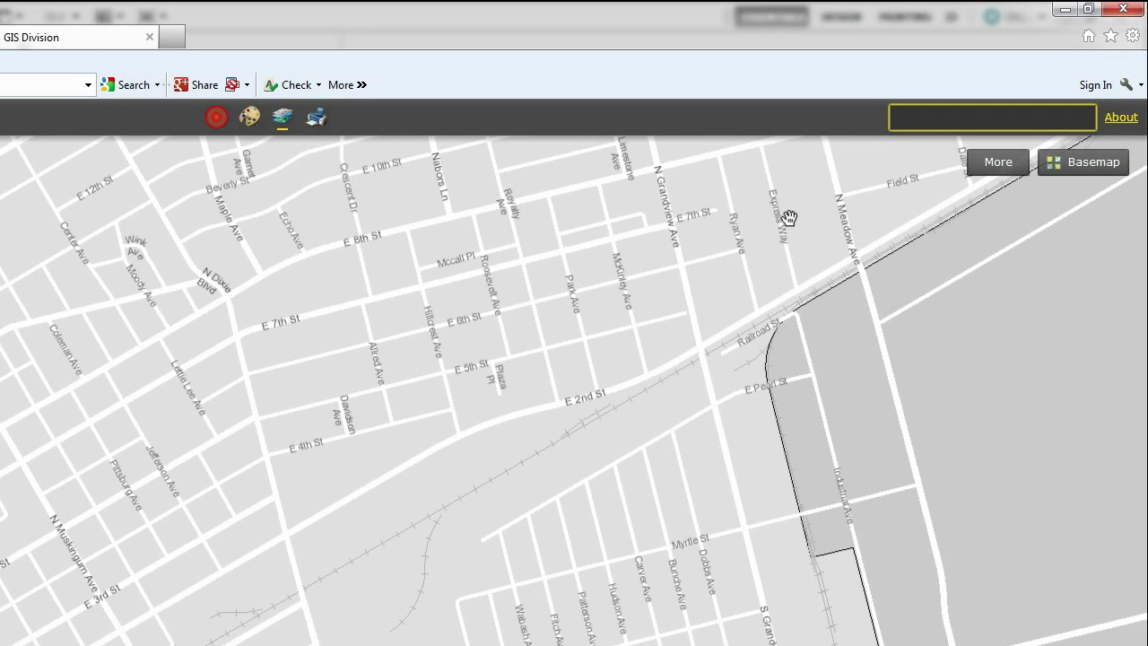
- Read the Parcel Data popup for 411 W 8TH ST, close it, and show the Council_Districts overlay
{"action": "type", "text": "S"}
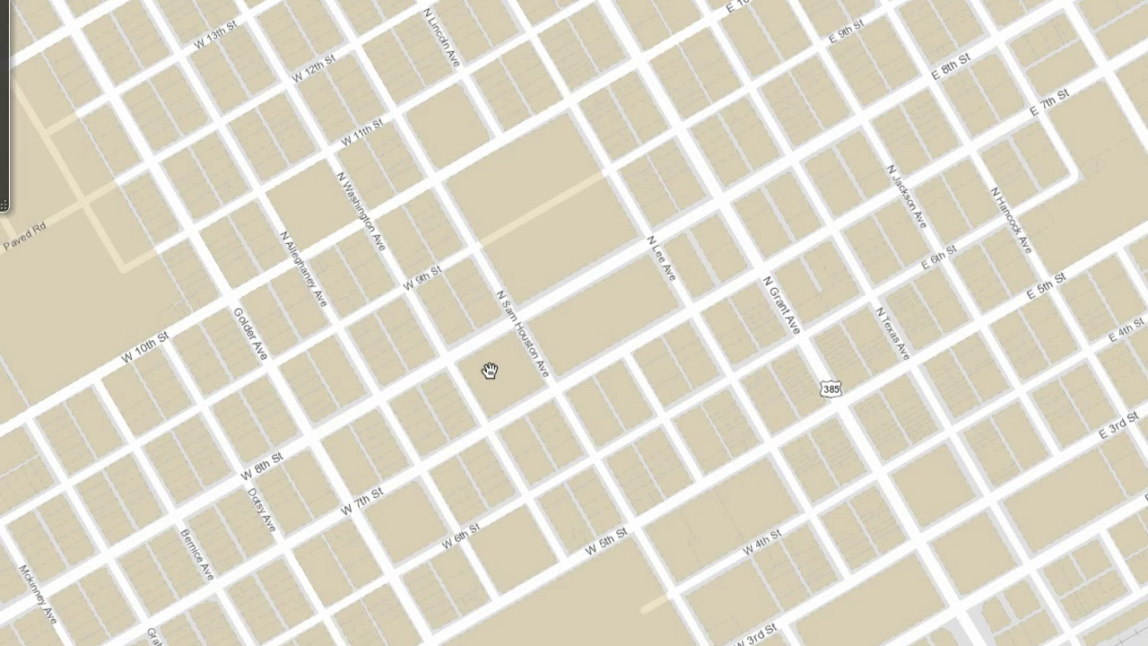
{"action": "left_click", "coordinate": [489, 371]}
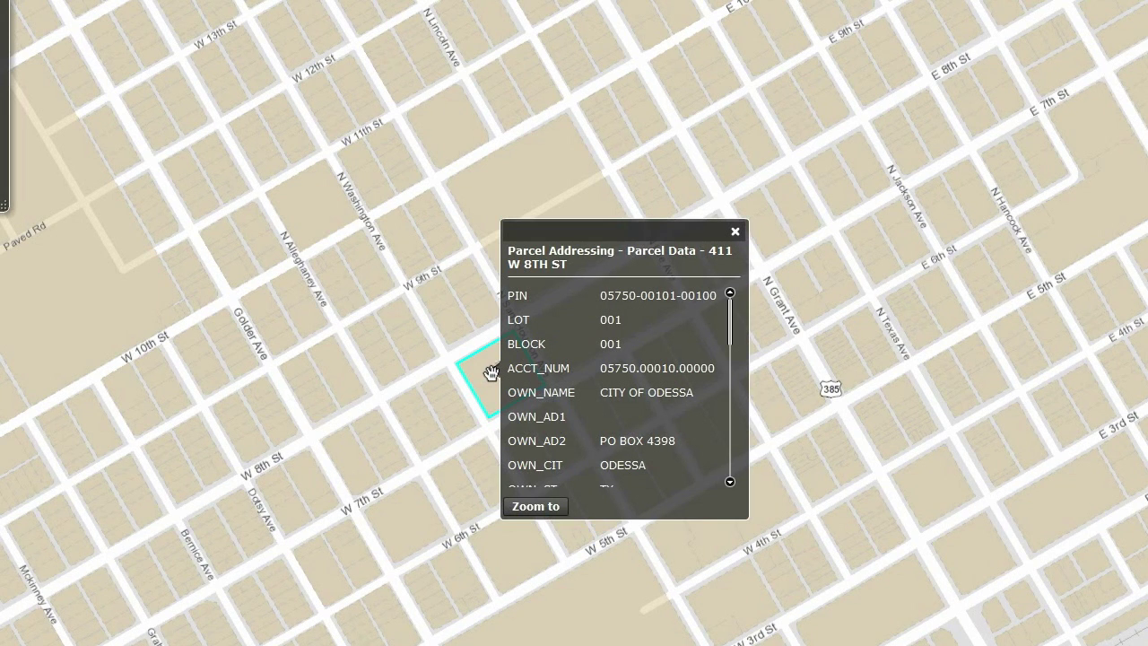
{"action": "left_click", "coordinate": [735, 232]}
{"action": "left_click", "coordinate": [1135, 94]}
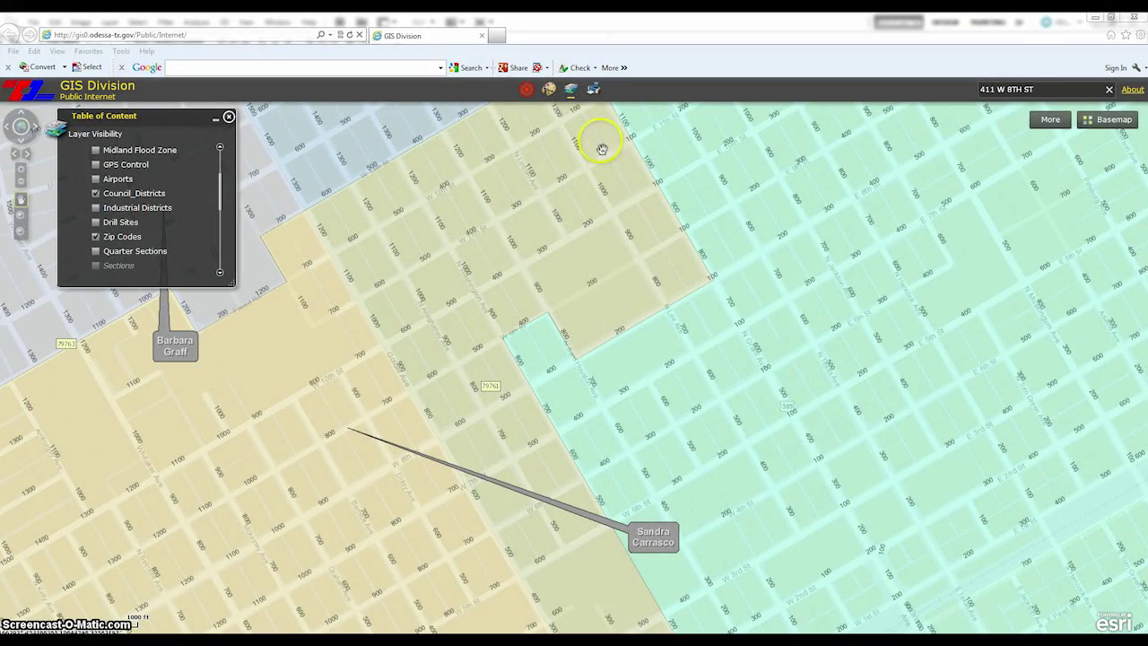
- Enter 'Map' as the print title and move to the author field
{"action": "left_click", "coordinate": [594, 93]}
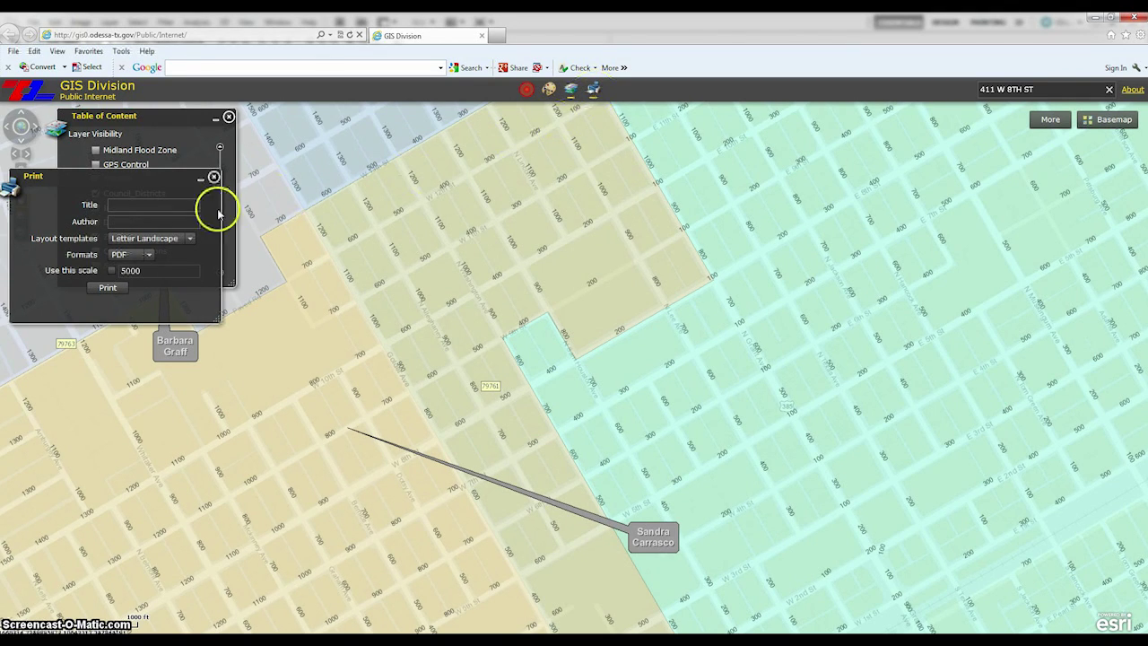
{"action": "left_click", "coordinate": [166, 204]}
{"action": "type", "text": "Ma"}
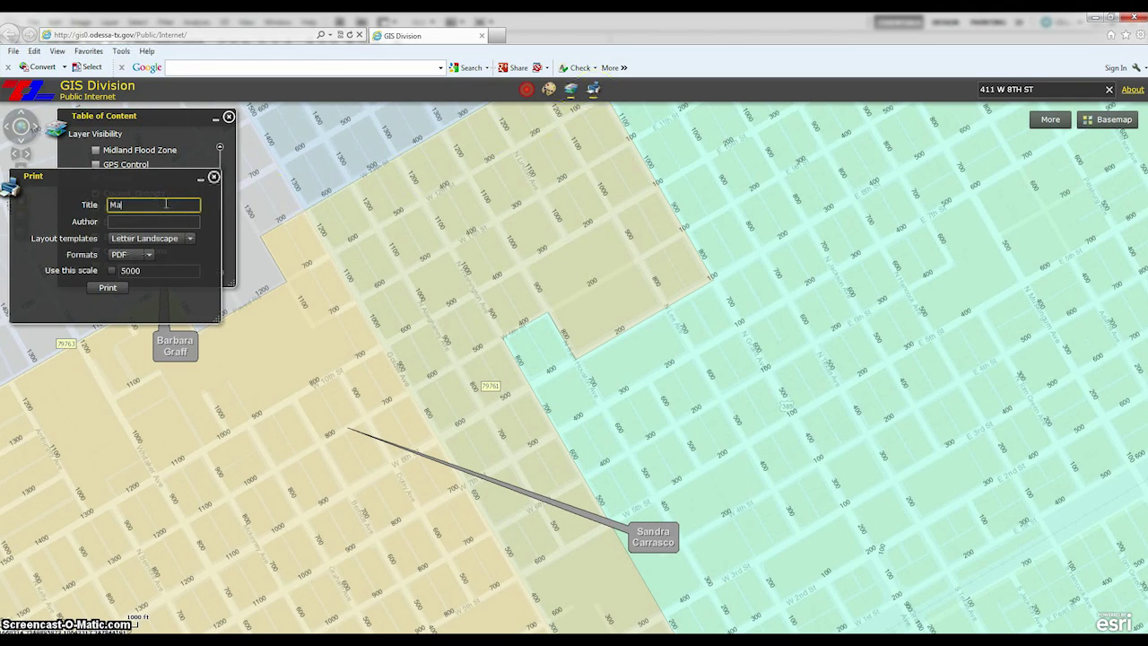
{"action": "type", "text": "p"}
{"action": "key", "text": "Tab"}
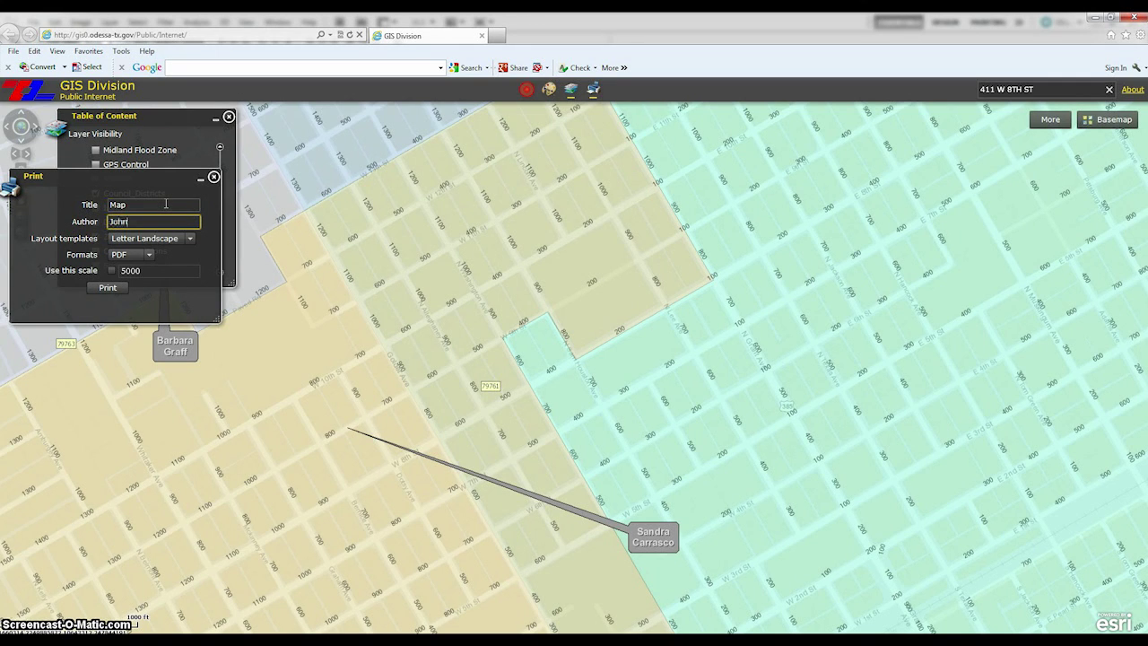
- Keep the Letter Landscape layout and PDF format, then generate the printout
{"action": "left_click", "coordinate": [190, 238]}
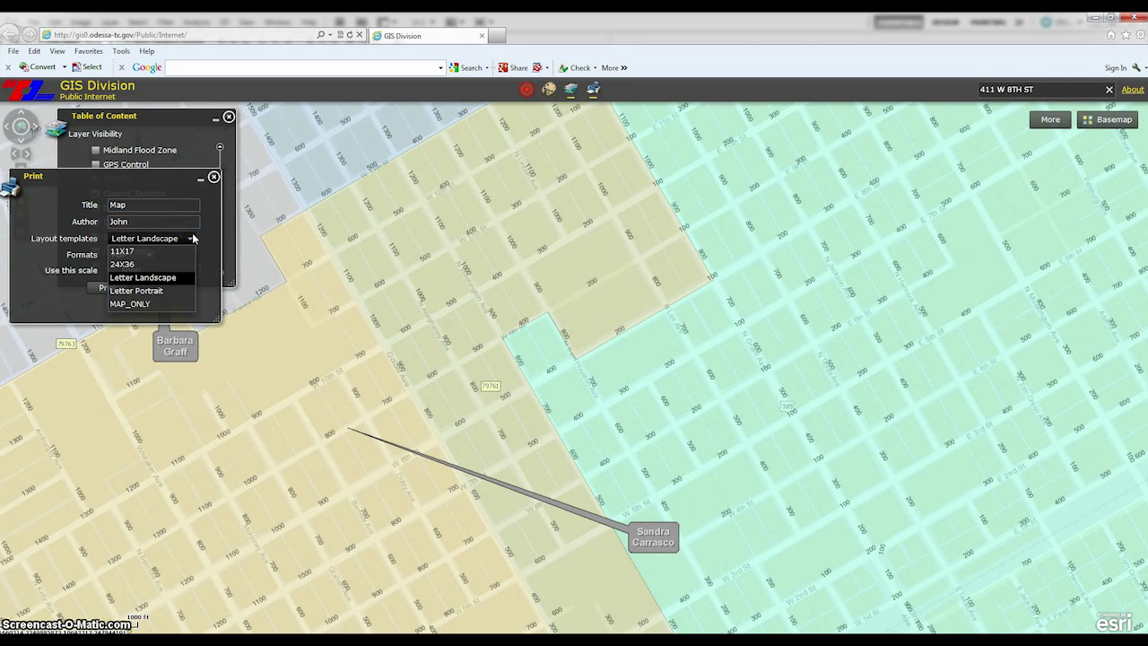
{"action": "left_click", "coordinate": [192, 237]}
{"action": "left_click", "coordinate": [153, 255]}
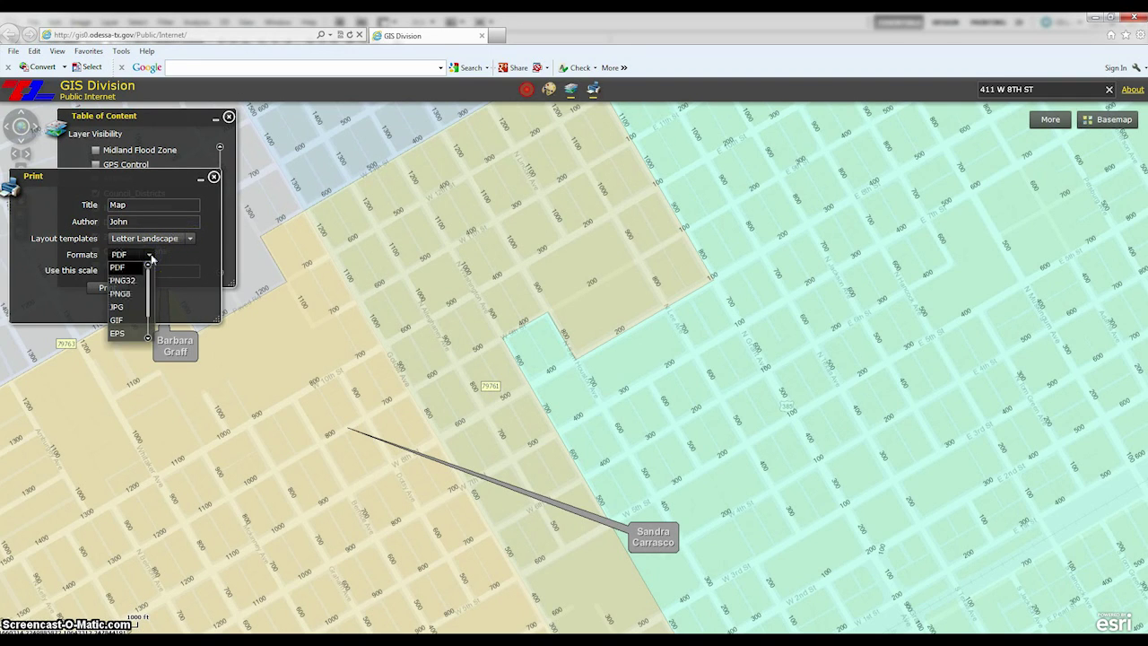
{"action": "left_click", "coordinate": [150, 257]}
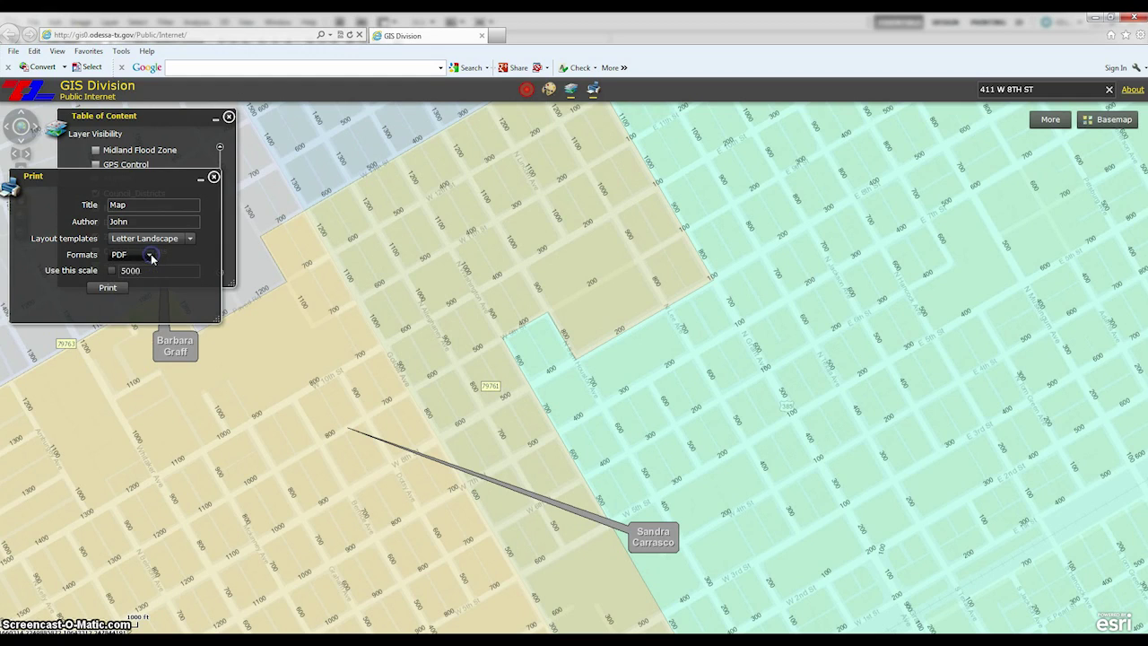
{"action": "left_click", "coordinate": [155, 272]}
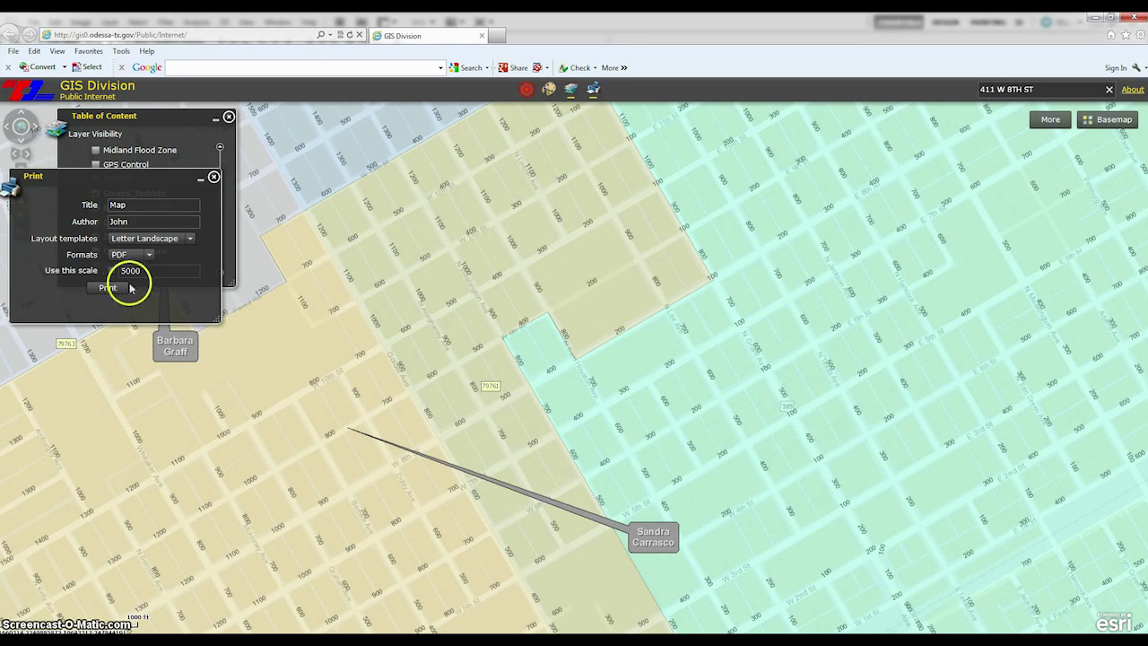
{"action": "left_click", "coordinate": [117, 287]}
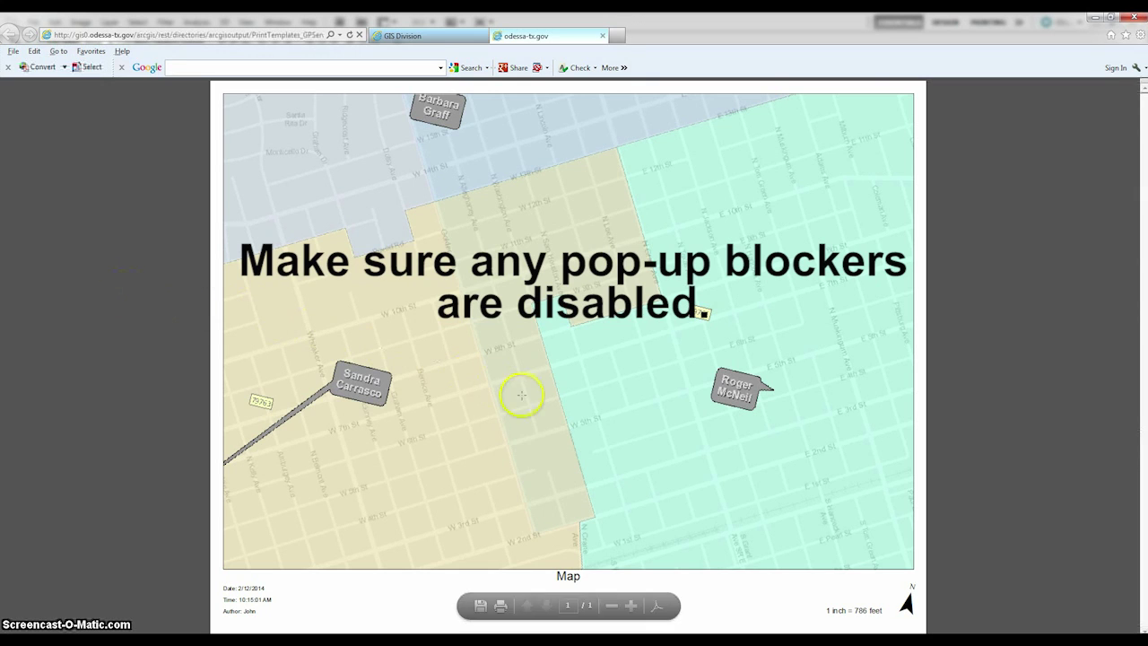
- Bring up the printed map image's options, dismiss them, and close the printed-map tab
{"action": "mouse_move", "coordinate": [385, 553]}
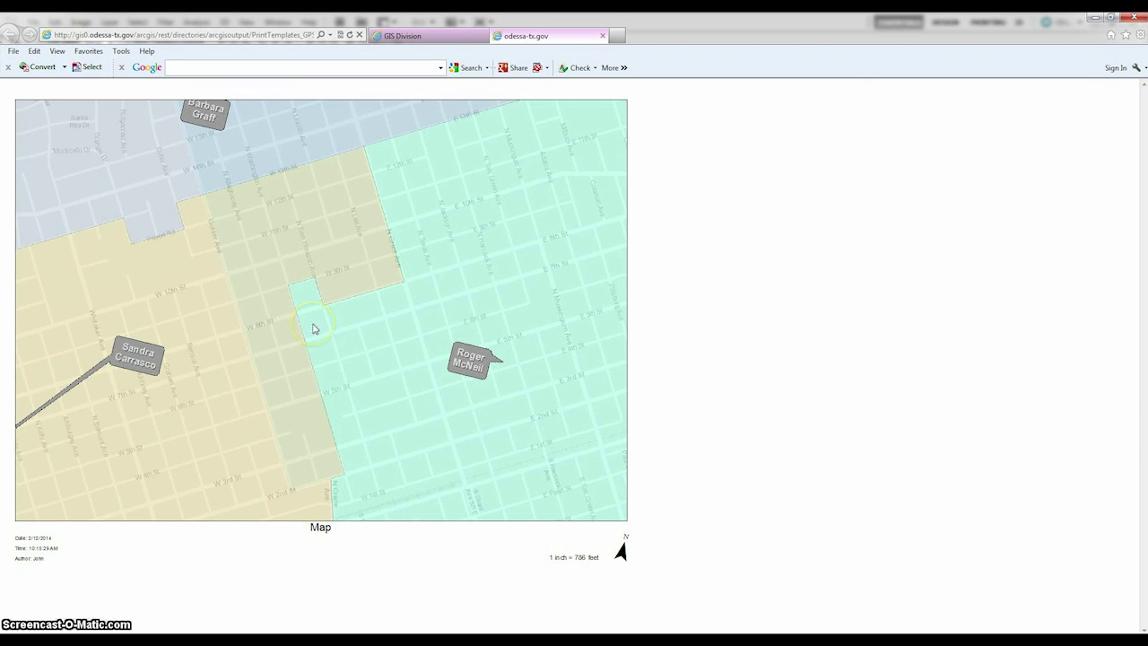
{"action": "right_click", "coordinate": [314, 329]}
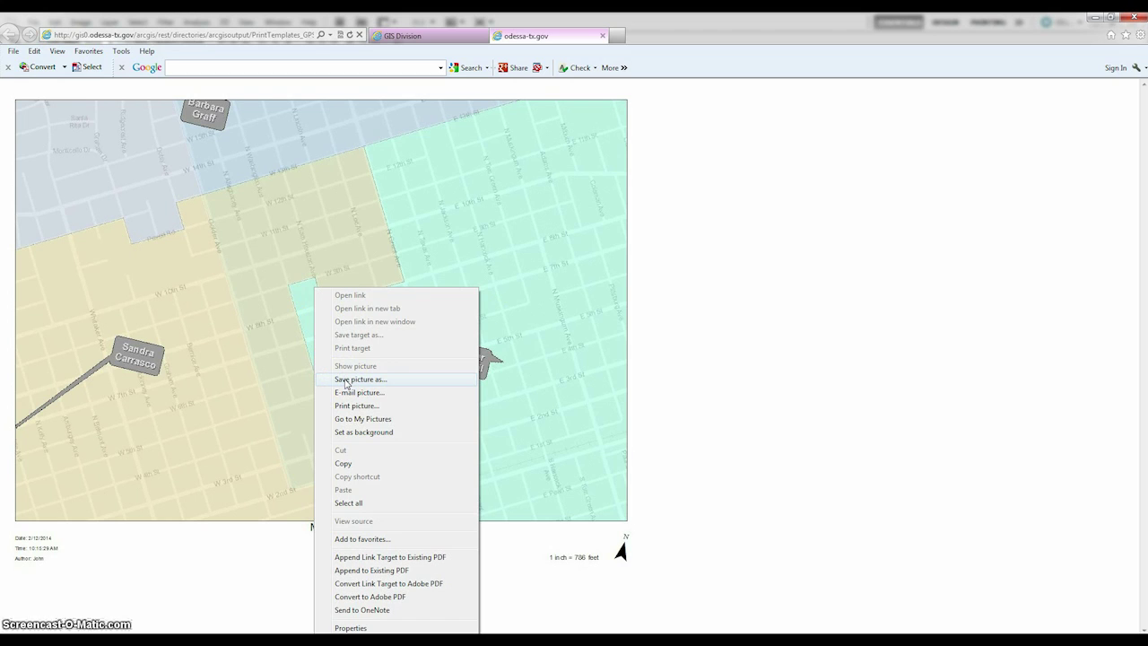
{"action": "left_click", "coordinate": [674, 231]}
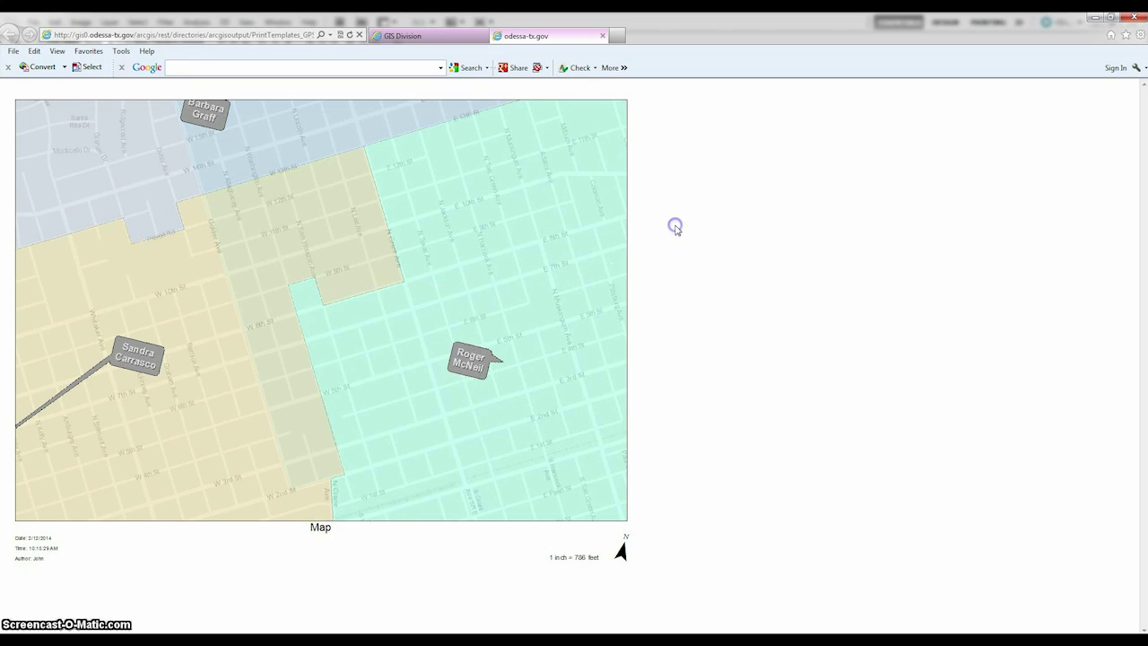
{"action": "key", "text": "ctrl+w"}
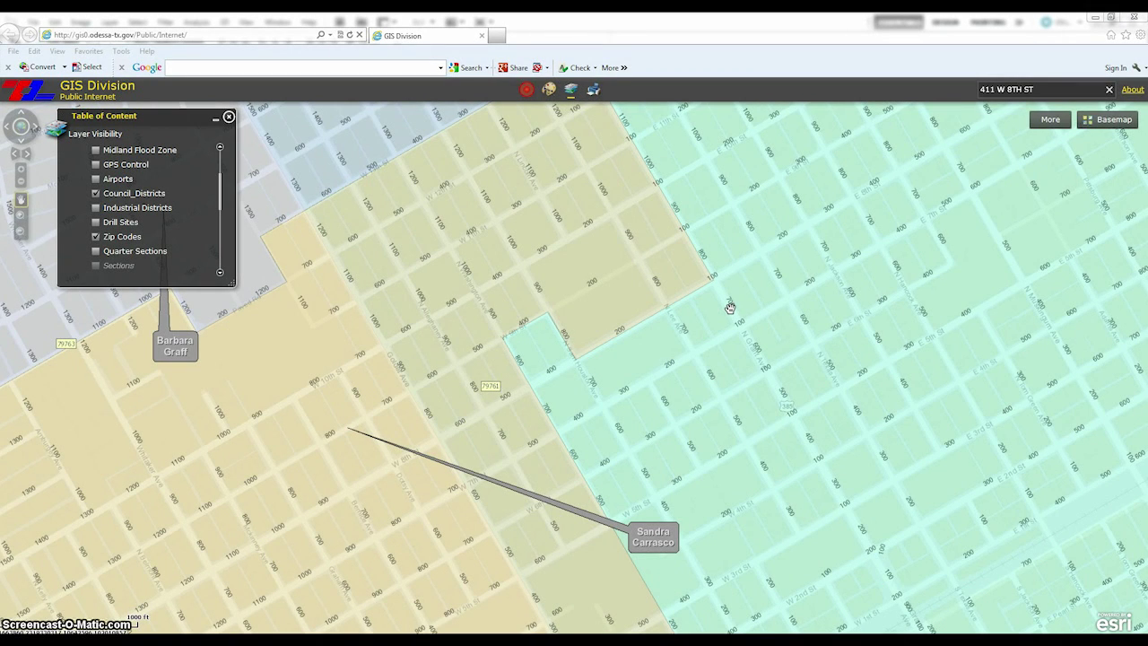